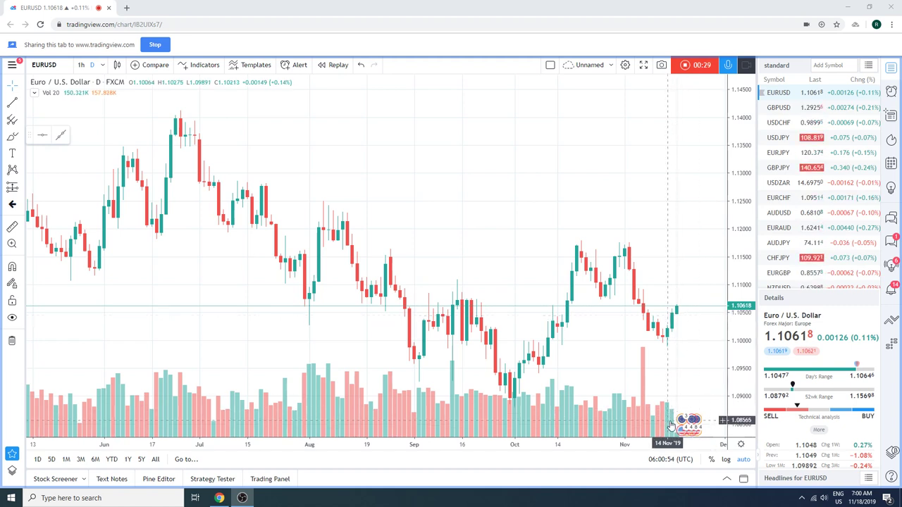
Step: Bring up the context menu for the events markers along the bottom of the EURUSD daily chart
{"action": "right_click", "coordinate": [696, 427]}
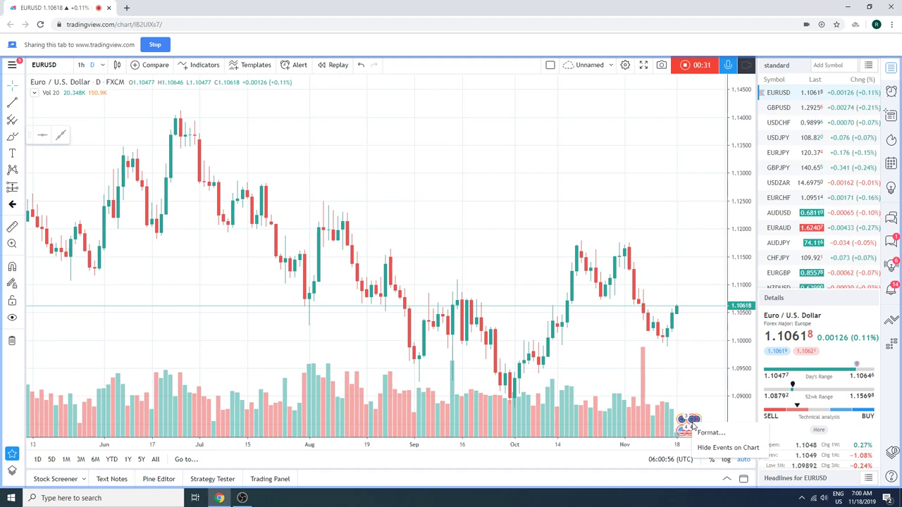
Step: Hide the events markers on the EURUSD chart
{"action": "left_click", "coordinate": [721, 449]}
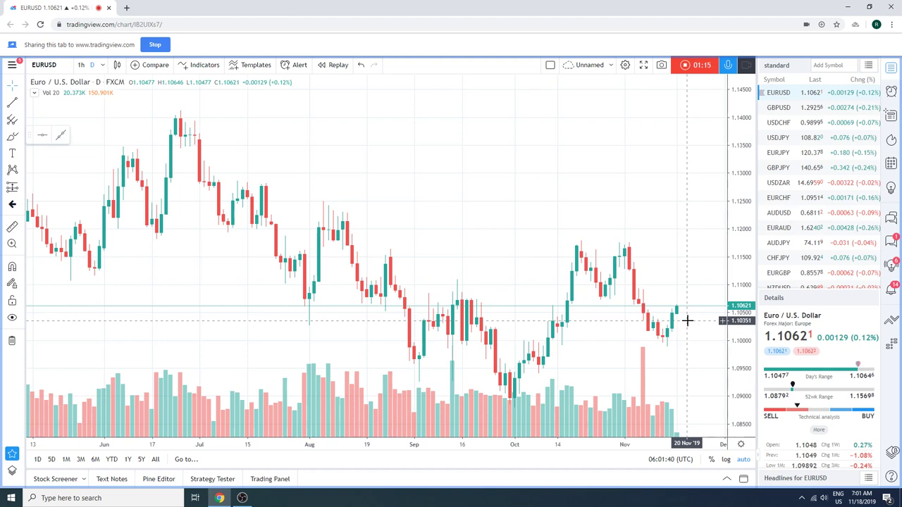
Step: Switch the EURUSD chart to the 1-hour timeframe
{"action": "left_click", "coordinate": [81, 65]}
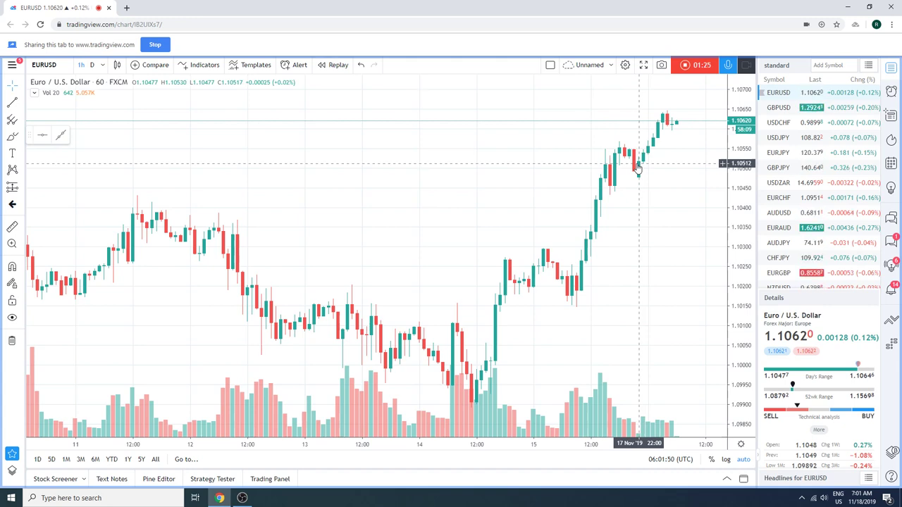
Step: Zoom the hourly EURUSD chart out to cover roughly the past two weeks
{"action": "scroll", "coordinate": [494, 195], "scroll_direction": "down", "scroll_amount": 3}
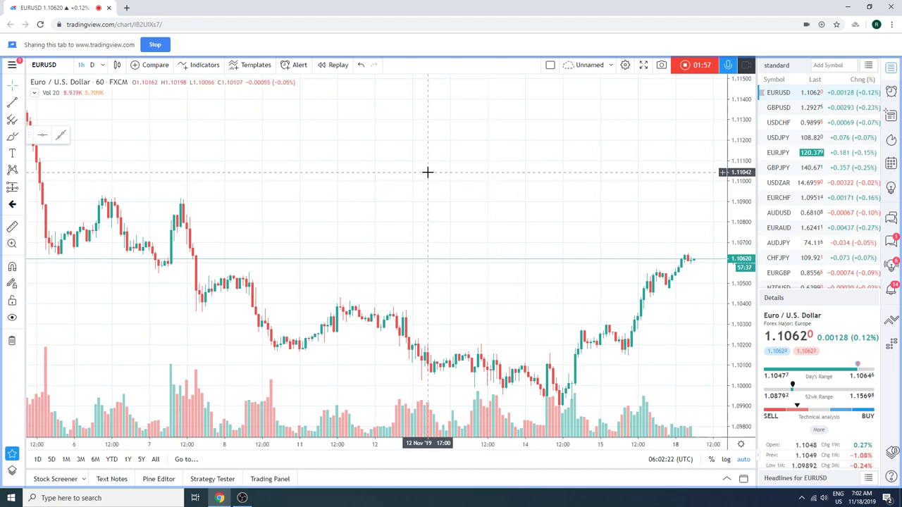
{"action": "scroll", "coordinate": [492, 202], "scroll_direction": "down", "scroll_amount": 2}
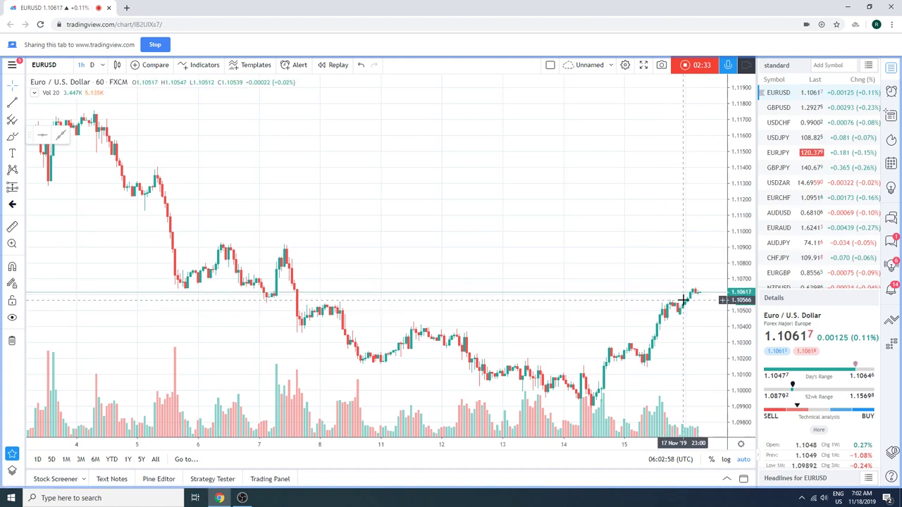
{"action": "scroll", "coordinate": [652, 297], "scroll_direction": "down", "scroll_amount": 1}
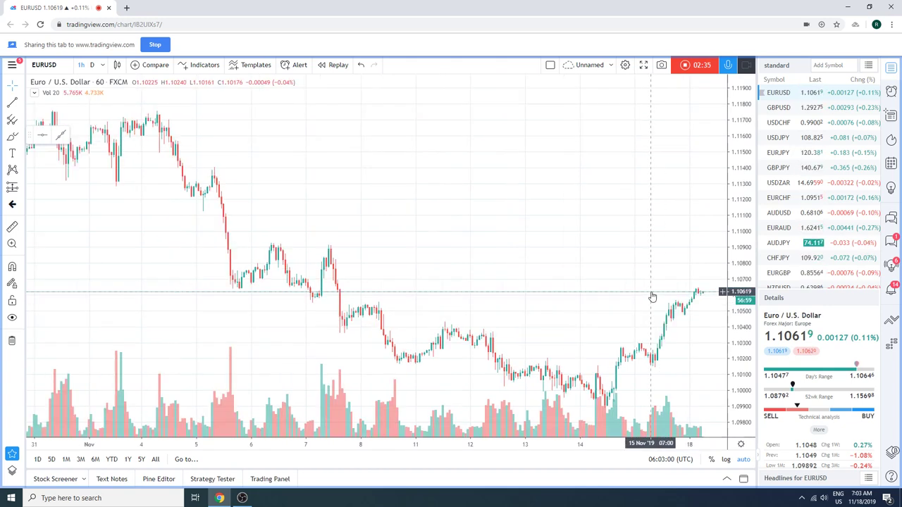
{"action": "scroll", "coordinate": [653, 297], "scroll_direction": "down", "scroll_amount": 2}
Step: Return the EURUSD chart to the daily (1D) timeframe
{"action": "left_click", "coordinate": [92, 65]}
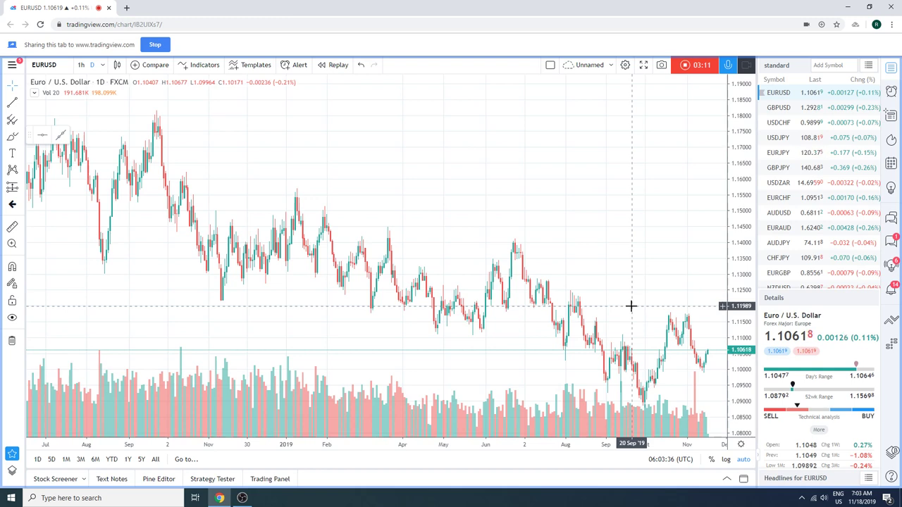
Step: Load USDCHF from the watchlist into the chart
{"action": "left_click", "coordinate": [778, 123]}
Step: Zoom the USDCHF daily chart to late July through mid-November 2019
{"action": "scroll", "coordinate": [571, 260], "scroll_direction": "up", "scroll_amount": 5}
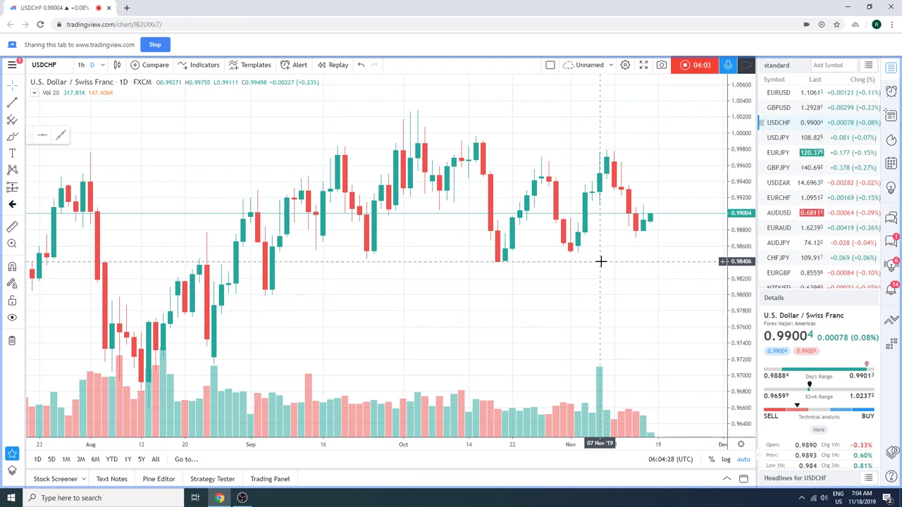
{"action": "scroll", "coordinate": [429, 230], "scroll_direction": "down", "scroll_amount": 1}
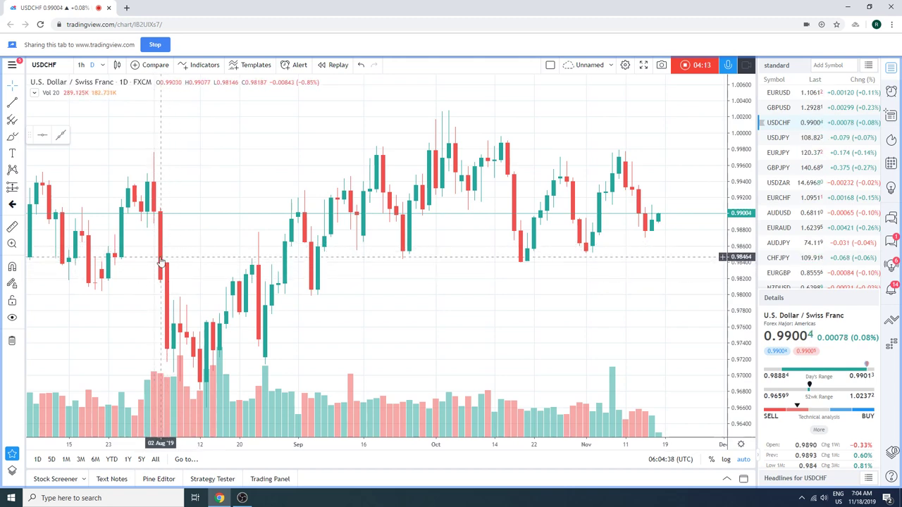
{"action": "scroll", "coordinate": [443, 234], "scroll_direction": "up", "scroll_amount": 2}
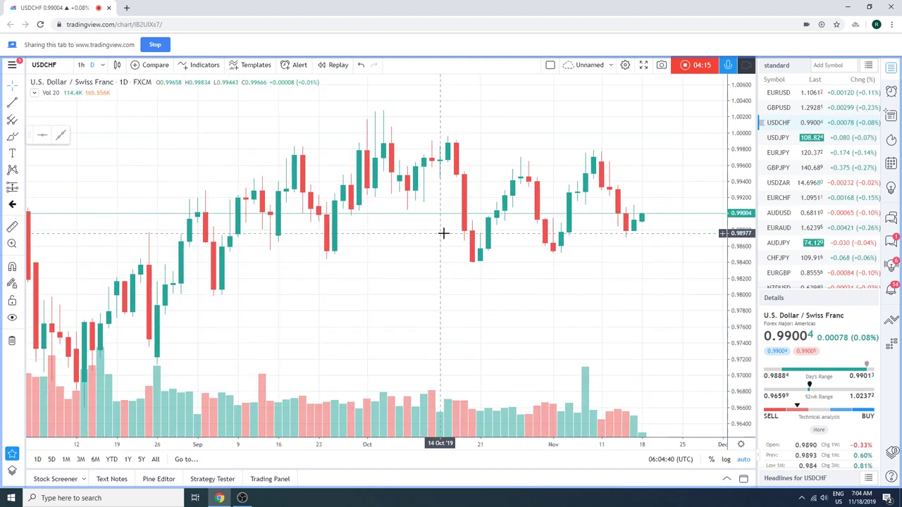
{"action": "scroll", "coordinate": [443, 233], "scroll_direction": "down", "scroll_amount": 1}
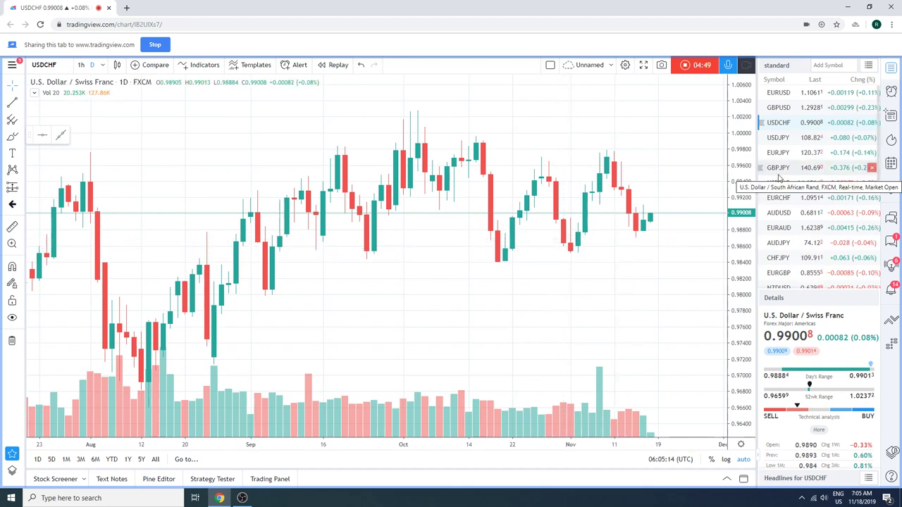
Step: Load USDJPY and zoom its daily chart to mid-July through mid-November 2019
{"action": "left_click", "coordinate": [781, 138]}
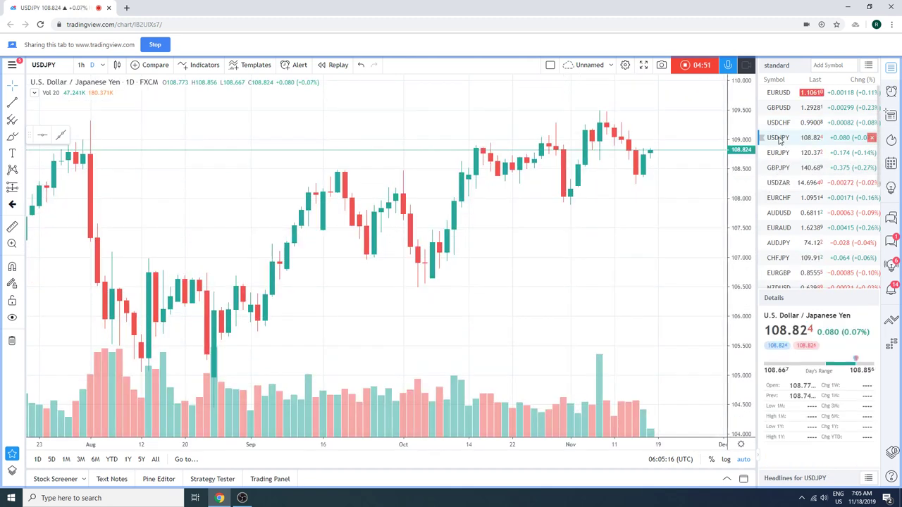
{"action": "scroll", "coordinate": [621, 205], "scroll_direction": "down", "scroll_amount": 2}
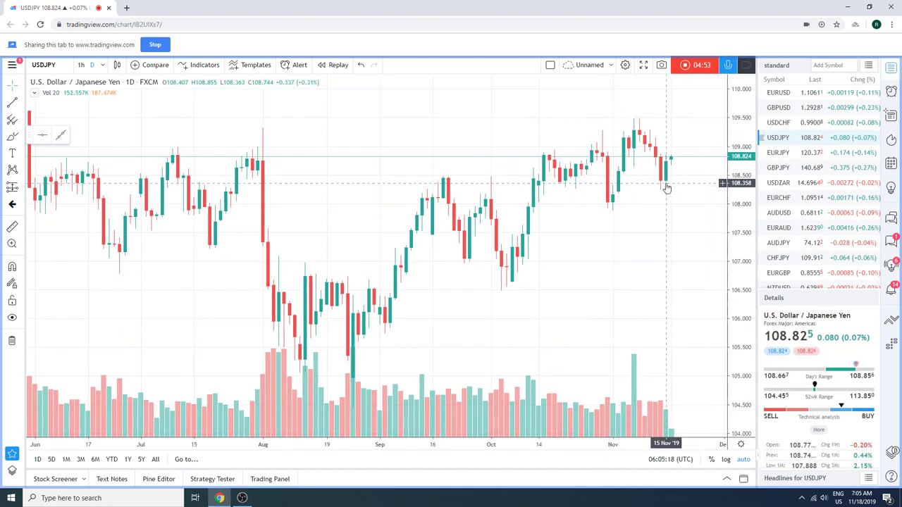
{"action": "scroll", "coordinate": [667, 189], "scroll_direction": "down", "scroll_amount": 1}
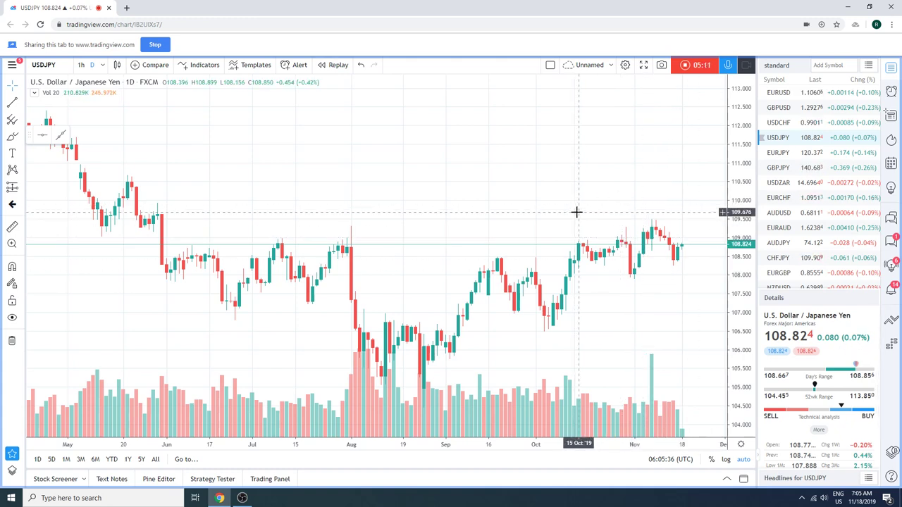
{"action": "scroll", "coordinate": [578, 212], "scroll_direction": "up", "scroll_amount": 3}
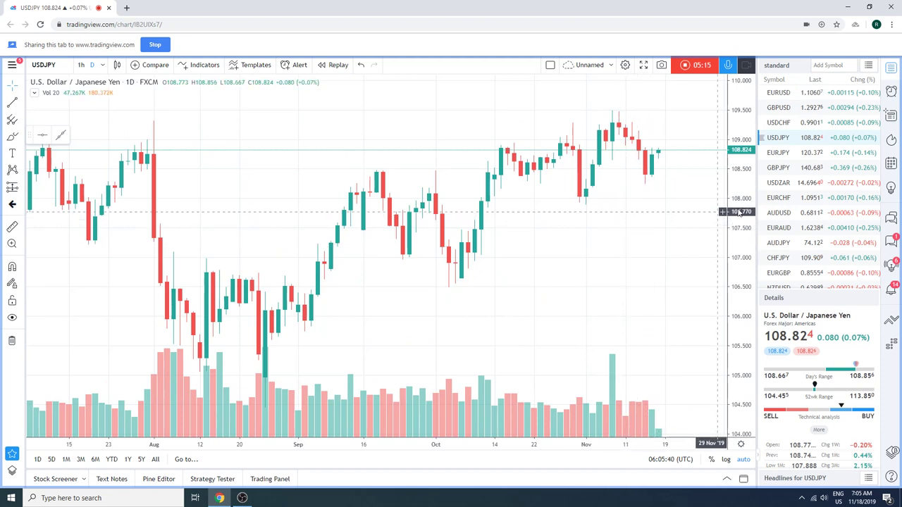
{"action": "scroll", "coordinate": [806, 177], "scroll_direction": "down", "scroll_amount": 2}
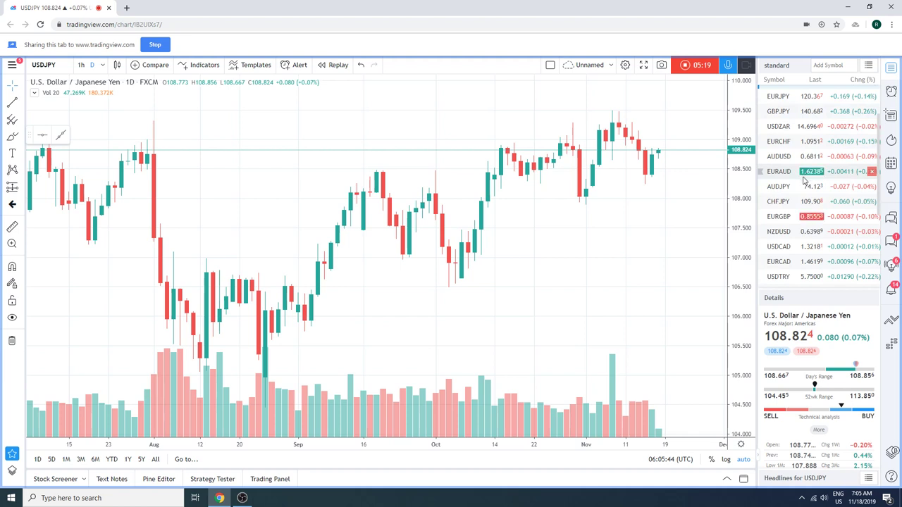
Step: Load Gold Futures GC1! from further down the watchlist onto the daily chart
{"action": "scroll", "coordinate": [805, 181], "scroll_direction": "down", "scroll_amount": 2}
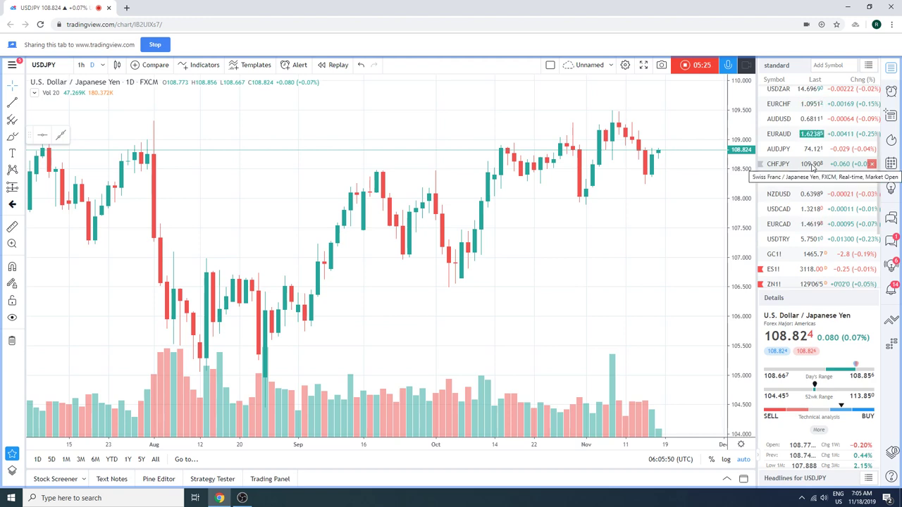
{"action": "left_click", "coordinate": [789, 254]}
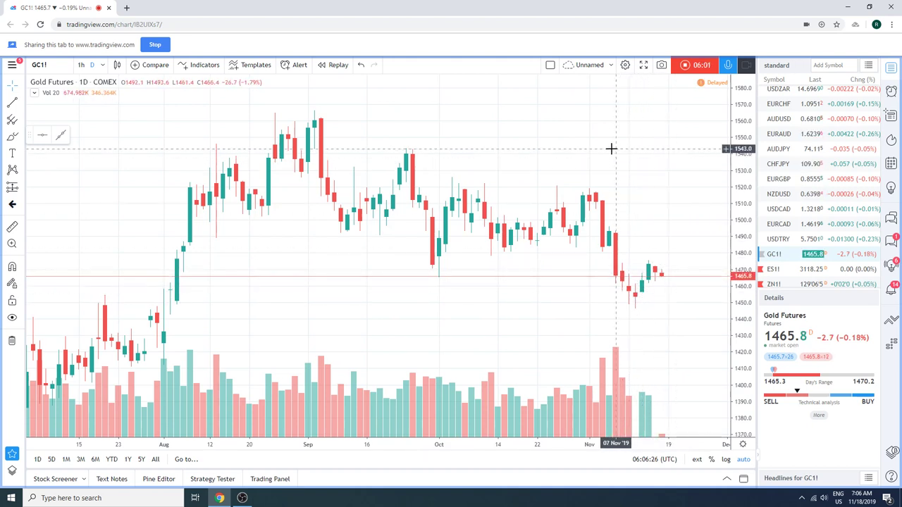
Step: Scroll the watchlist down while reviewing the GC1! daily chart at 1465.8
{"action": "scroll", "coordinate": [779, 262], "scroll_direction": "down", "scroll_amount": 1}
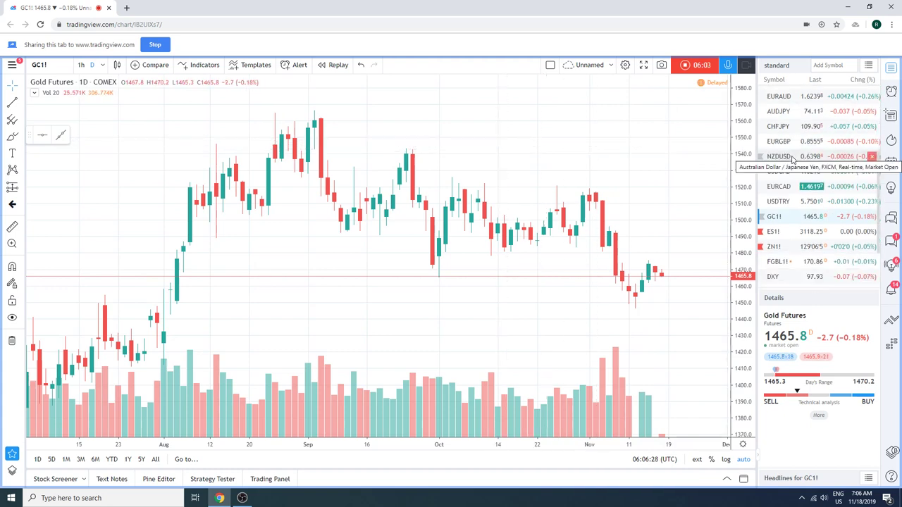
Step: Load Euro Bund Futures FGBL1! and zoom its daily chart out to March–November 2019
{"action": "left_click", "coordinate": [780, 262]}
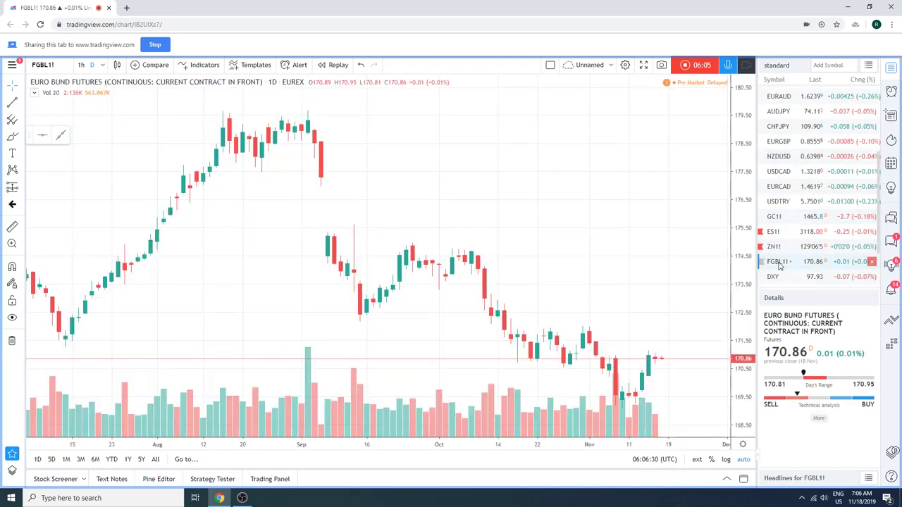
{"action": "scroll", "coordinate": [646, 294], "scroll_direction": "down", "scroll_amount": 4}
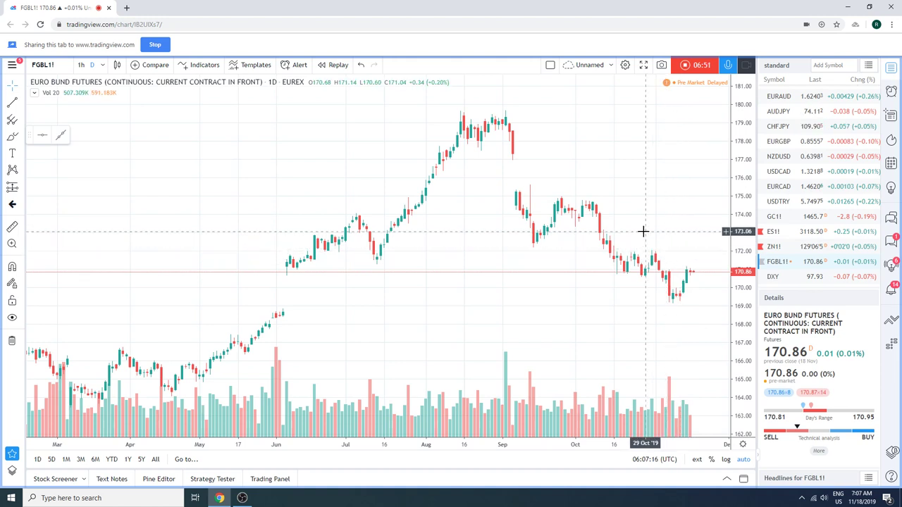
{"action": "scroll", "coordinate": [775, 225], "scroll_direction": "down", "scroll_amount": 2}
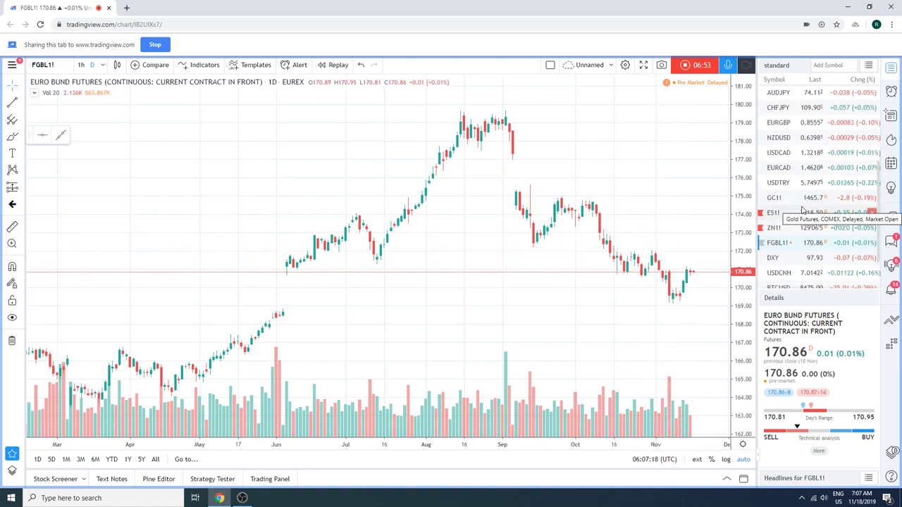
{"action": "scroll", "coordinate": [804, 210], "scroll_direction": "down", "scroll_amount": 1}
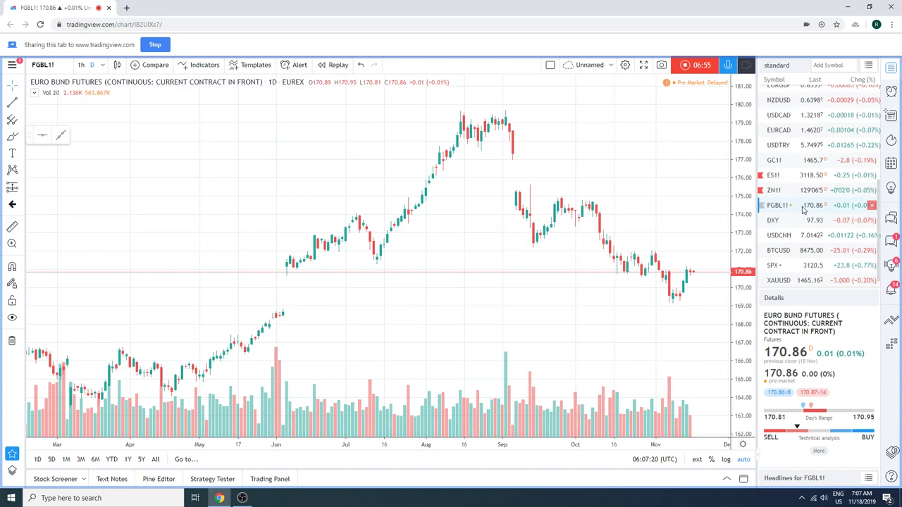
{"action": "scroll", "coordinate": [804, 212], "scroll_direction": "up", "scroll_amount": 5}
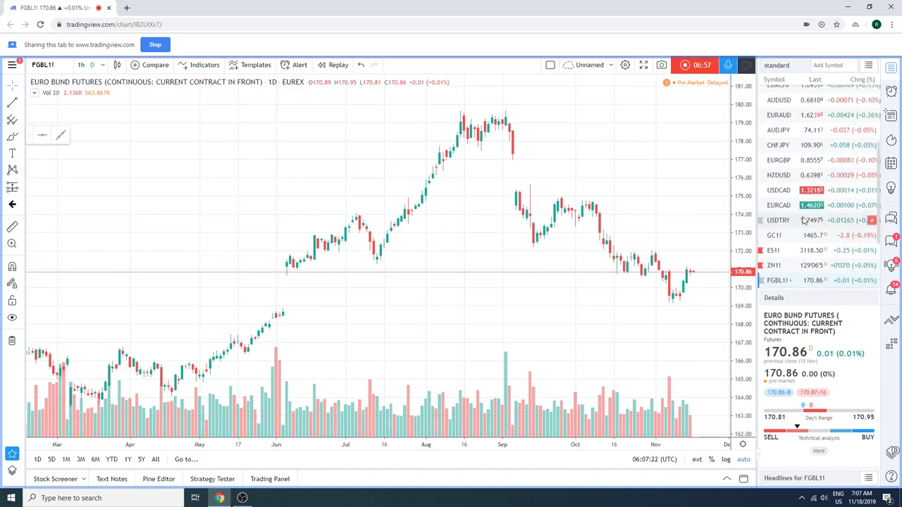
Step: Load ES1! S&P 500 E-mini and zoom its daily chart in and back out
{"action": "left_click", "coordinate": [806, 251]}
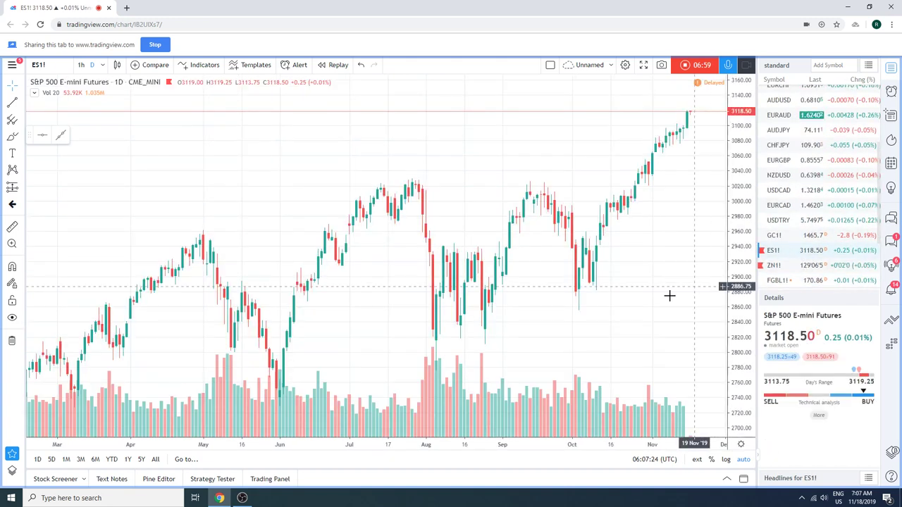
{"action": "scroll", "coordinate": [639, 306], "scroll_direction": "up", "scroll_amount": 5}
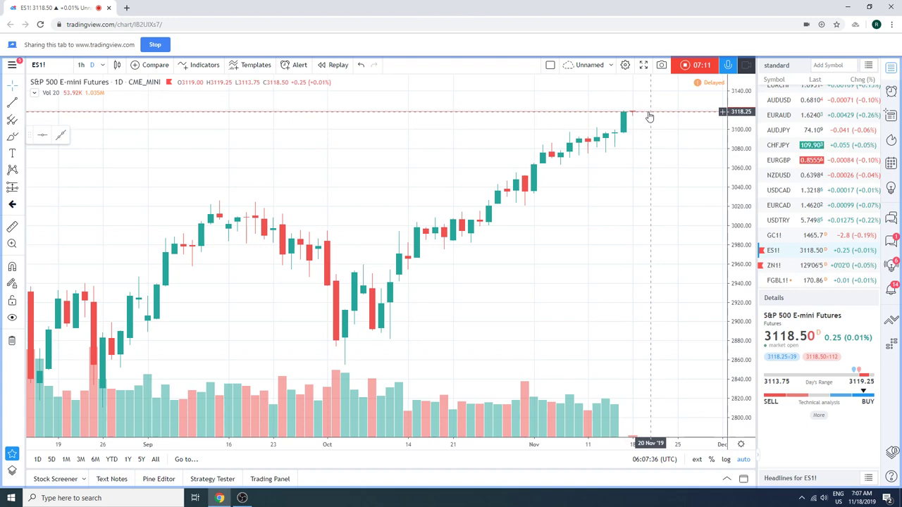
{"action": "scroll", "coordinate": [657, 183], "scroll_direction": "down", "scroll_amount": 5}
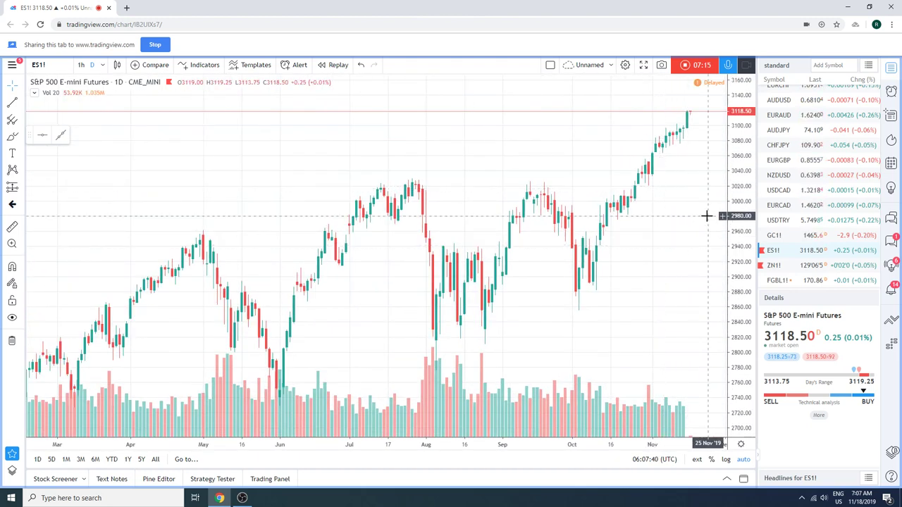
{"action": "scroll", "coordinate": [677, 237], "scroll_direction": "up", "scroll_amount": 2}
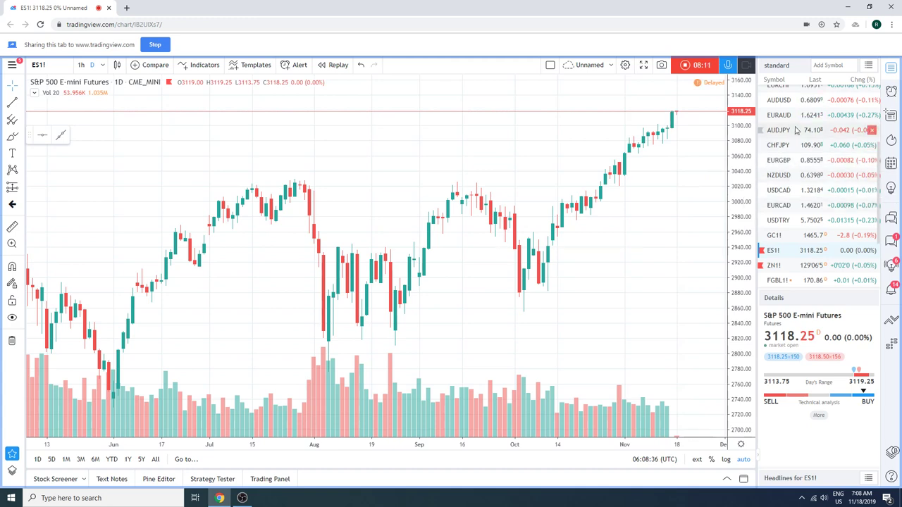
Step: View AUDUSD, then show the USDCAD daily chart zoomed out to February–November 2019
{"action": "left_click", "coordinate": [779, 100]}
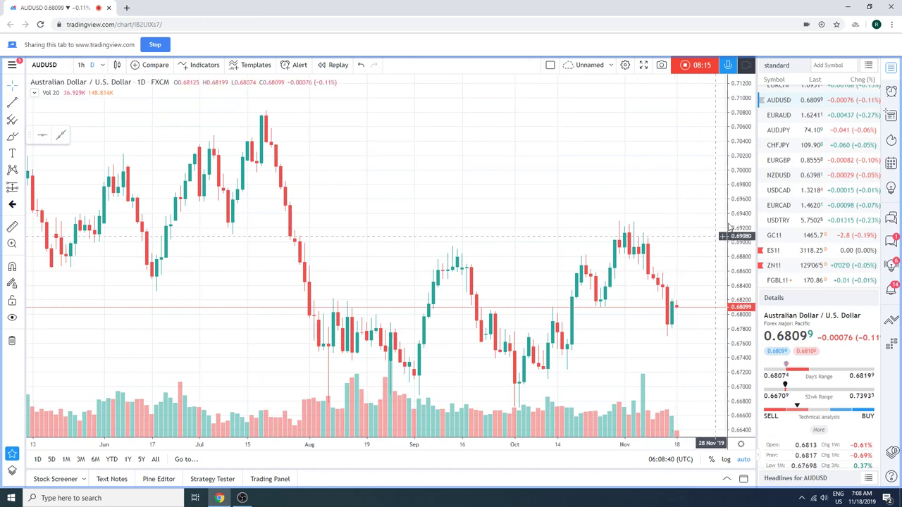
{"action": "left_click", "coordinate": [775, 192]}
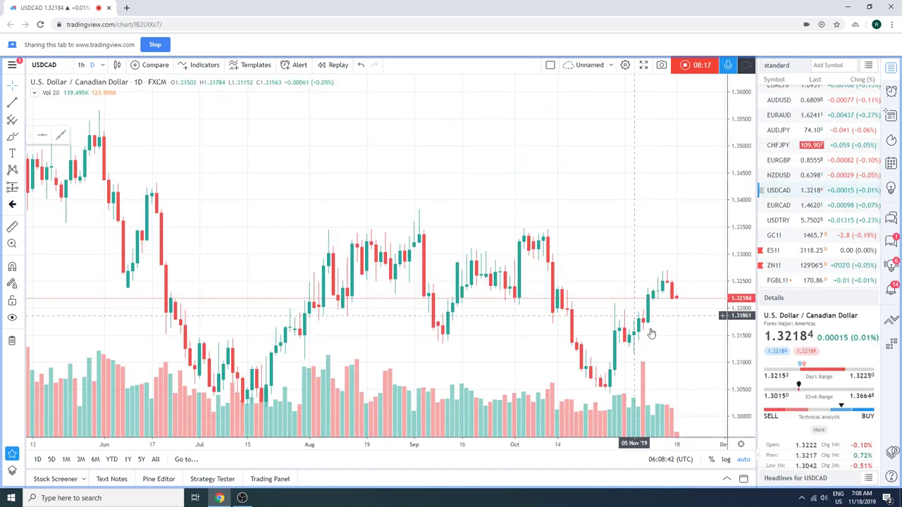
{"action": "scroll", "coordinate": [611, 225], "scroll_direction": "down", "scroll_amount": 2}
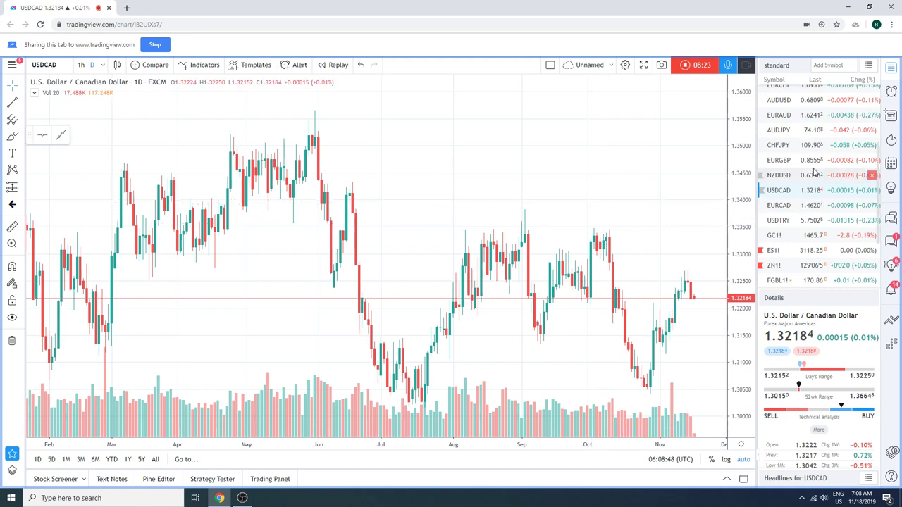
{"action": "scroll", "coordinate": [811, 240], "scroll_direction": "up", "scroll_amount": 2}
{"action": "scroll", "coordinate": [800, 211], "scroll_direction": "up", "scroll_amount": 1}
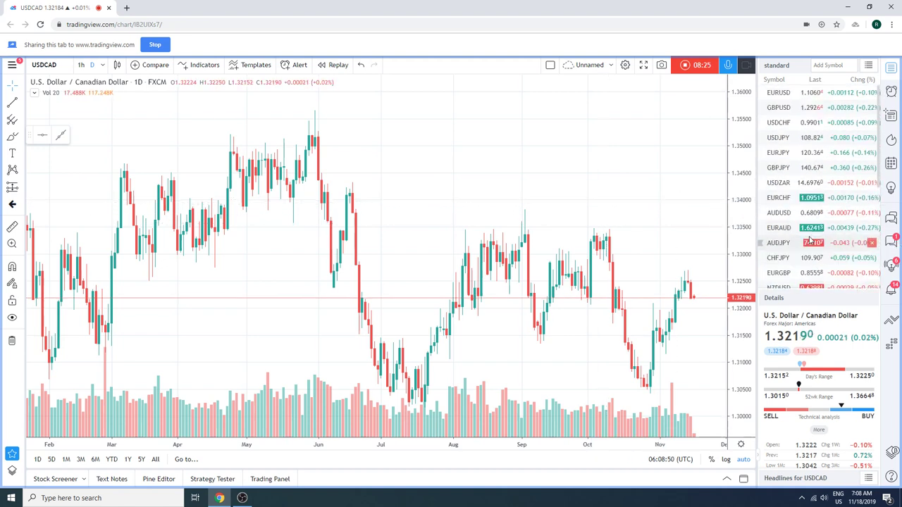
Step: Switch the chart to the USDCHF daily chart and review it
{"action": "left_click", "coordinate": [793, 124]}
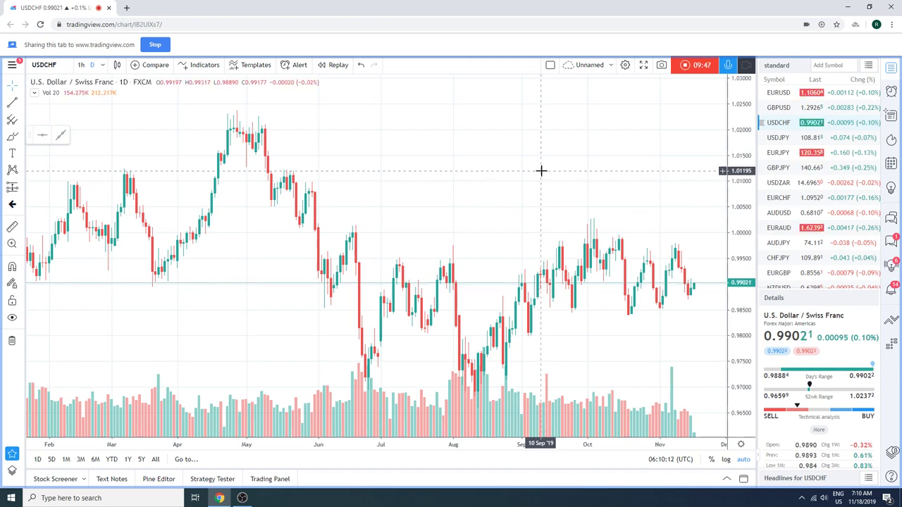
Step: Stop the recording to bring up the Preview Video Idea dialog
{"action": "left_click", "coordinate": [686, 66]}
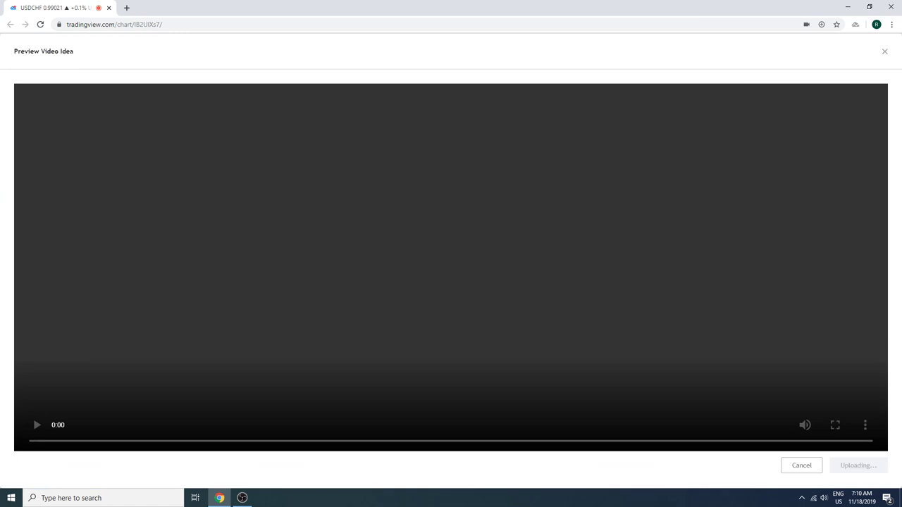